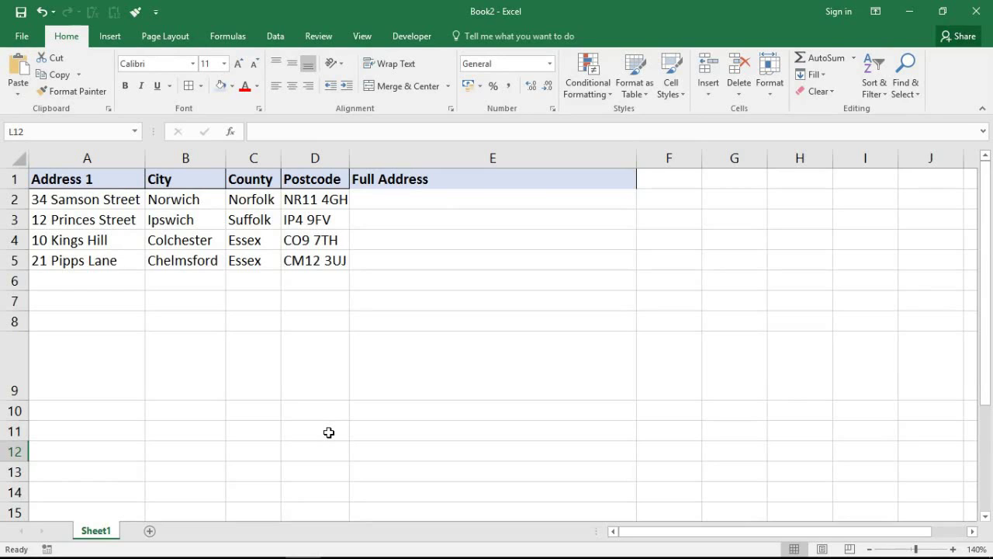
click(386, 198)
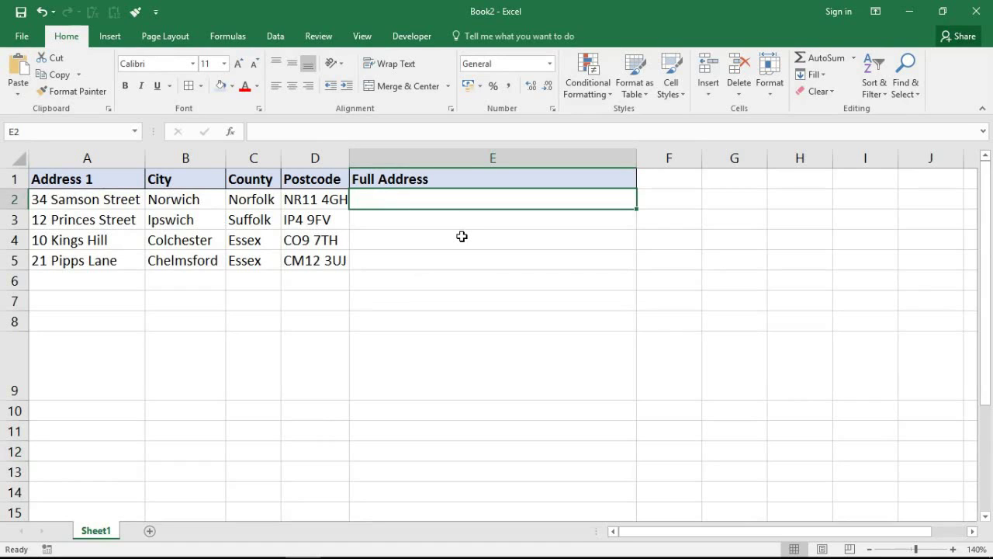
click(132, 200)
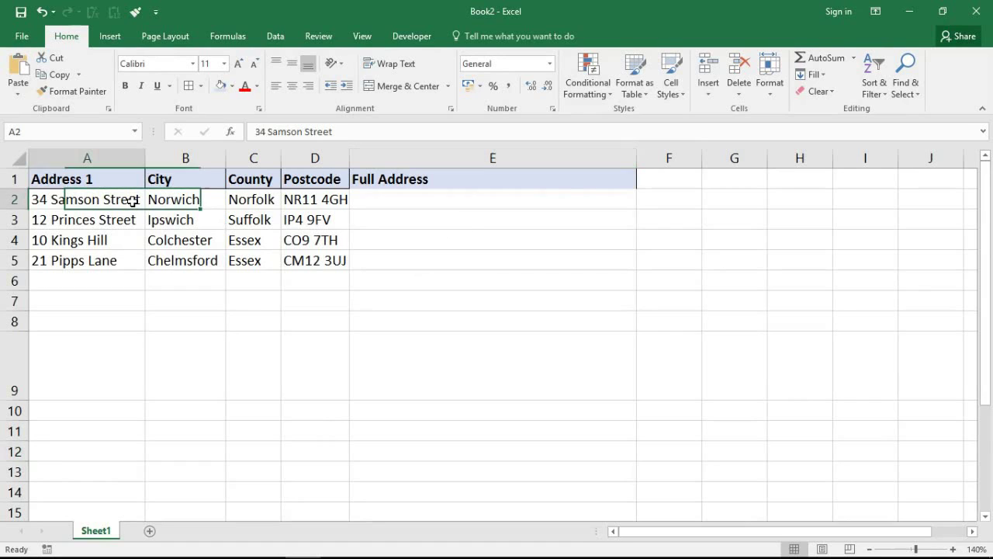
click(176, 200)
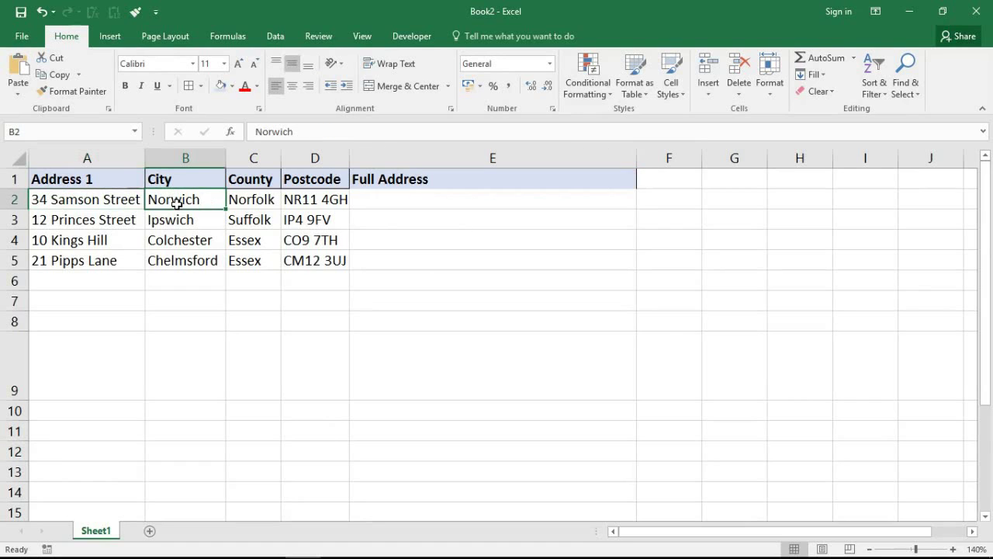
click(243, 199)
click(303, 200)
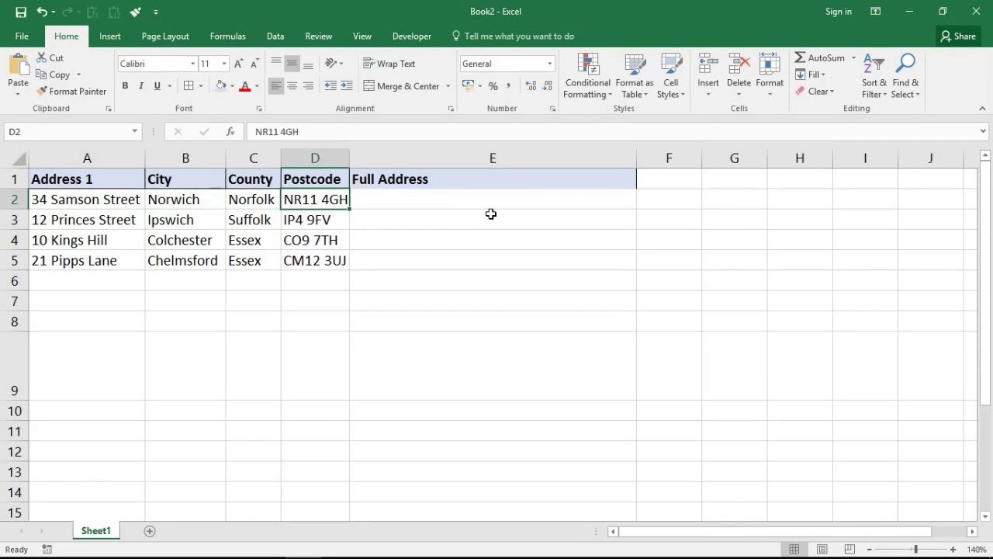
click(486, 154)
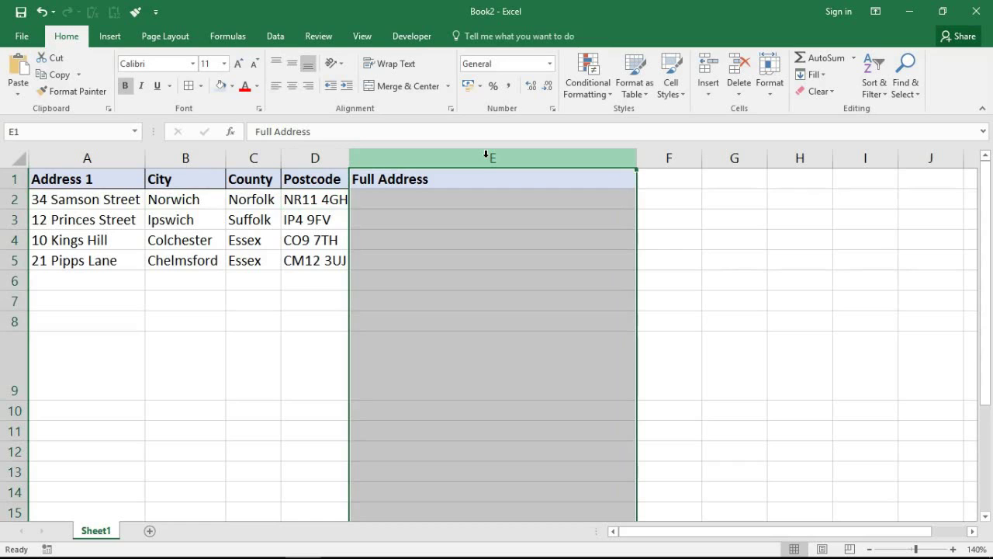
Turn on text wrapping for the empty Full Address cells E2:E5.
click(463, 200)
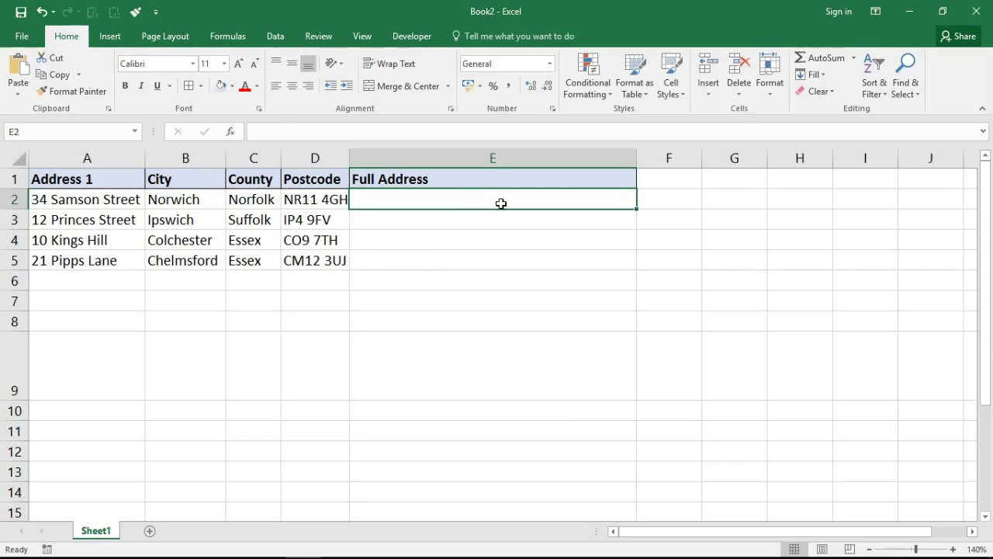
drag(501, 203, 501, 261)
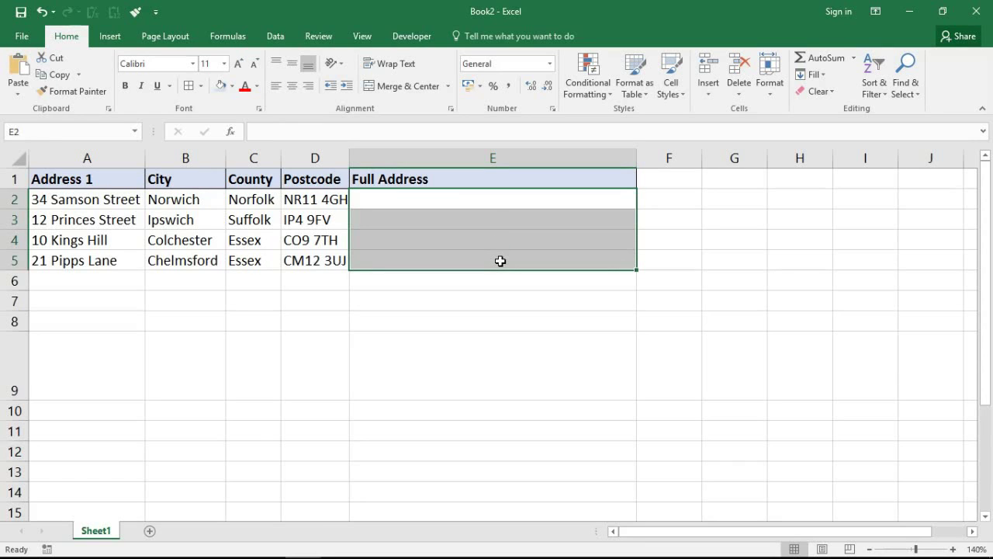
click(392, 67)
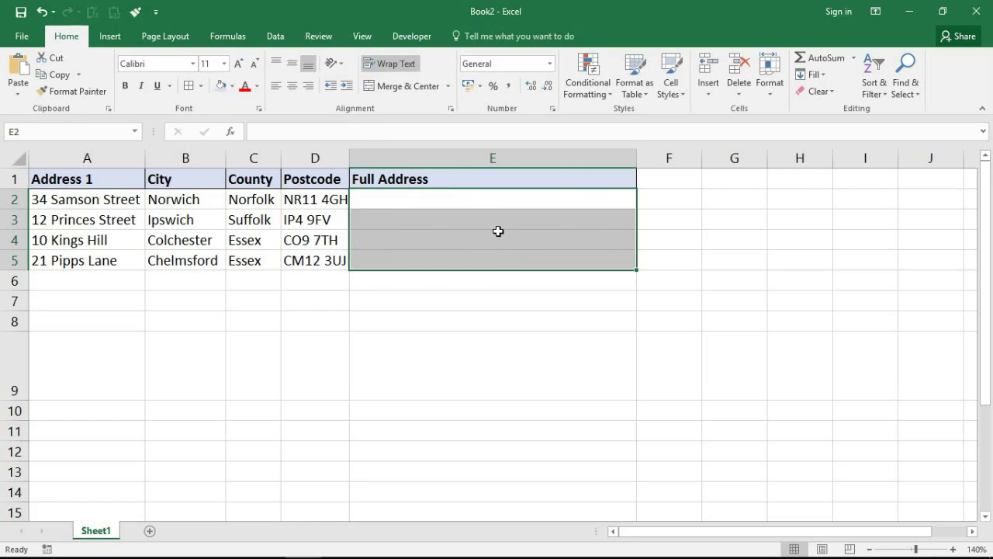
Start a CONCATENATE formula in E2 with A2 as the first text, followed by a CHAR(10) line break.
click(470, 204)
text(=con)
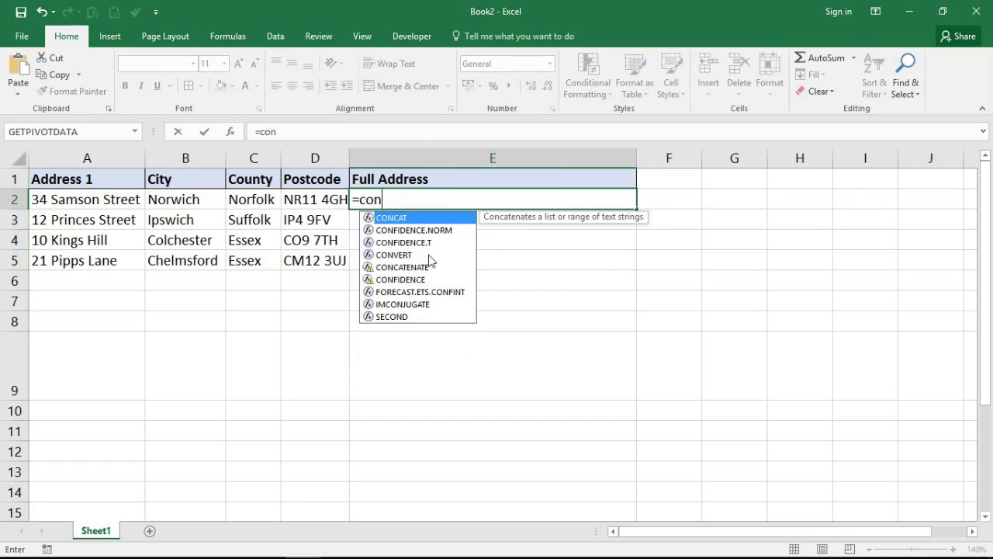
click(418, 268)
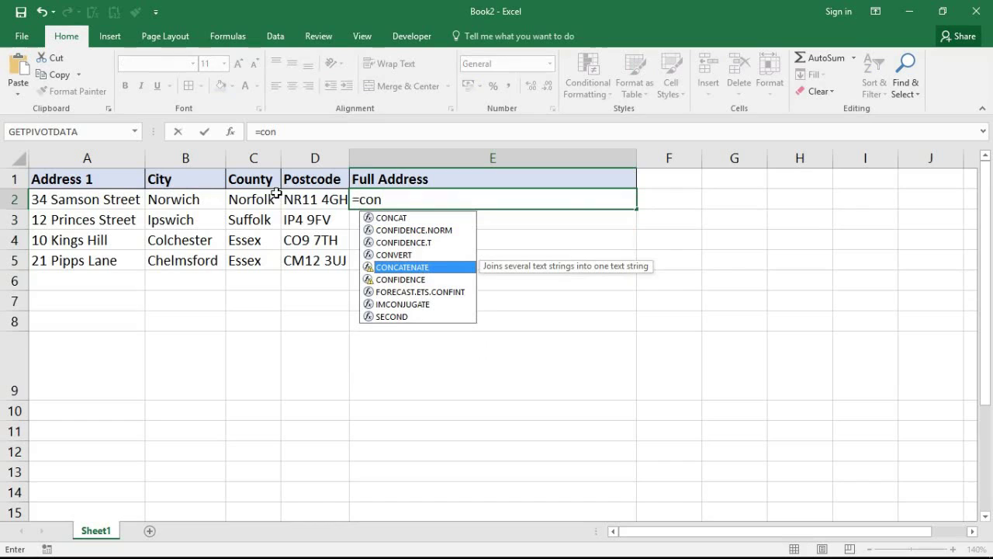
double_click(398, 267)
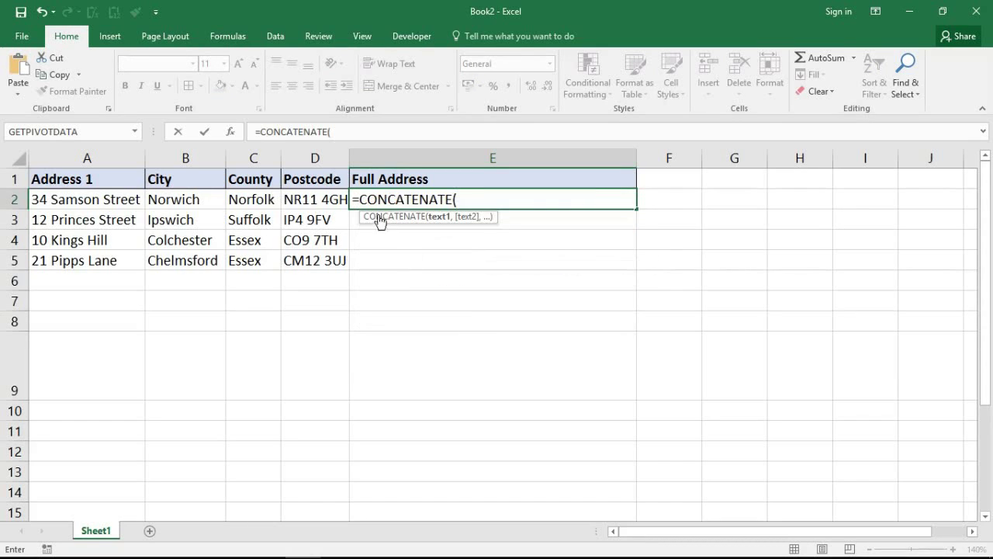
click(120, 201)
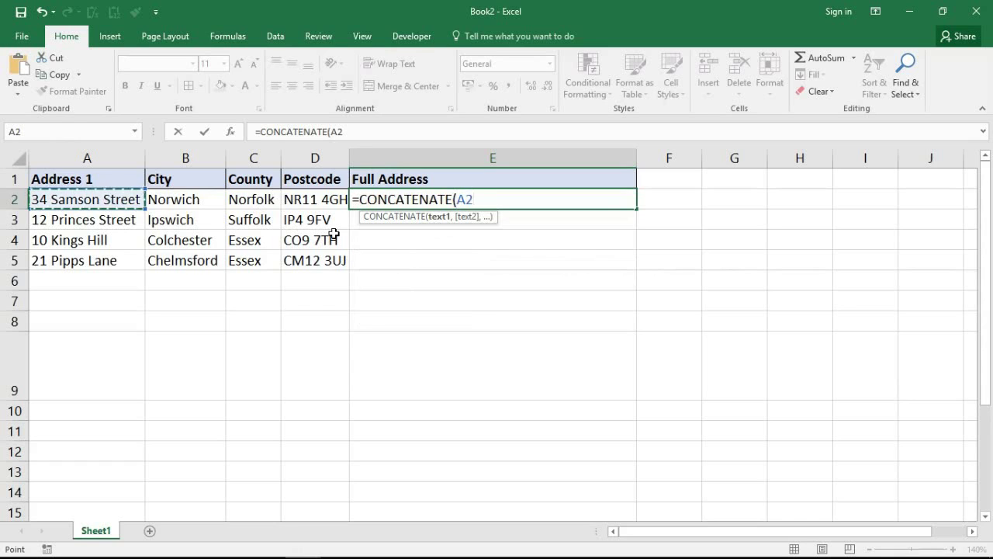
text(,)
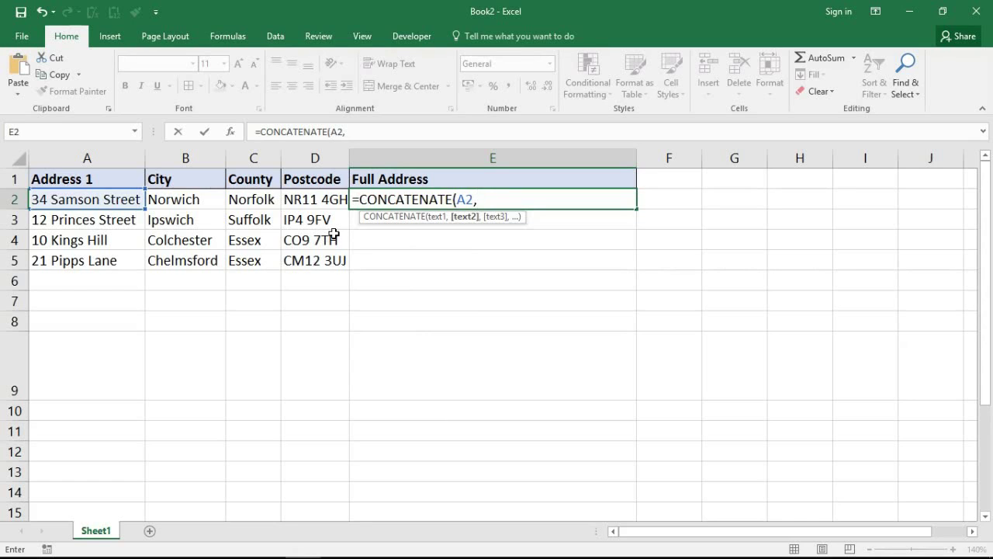
text(char)
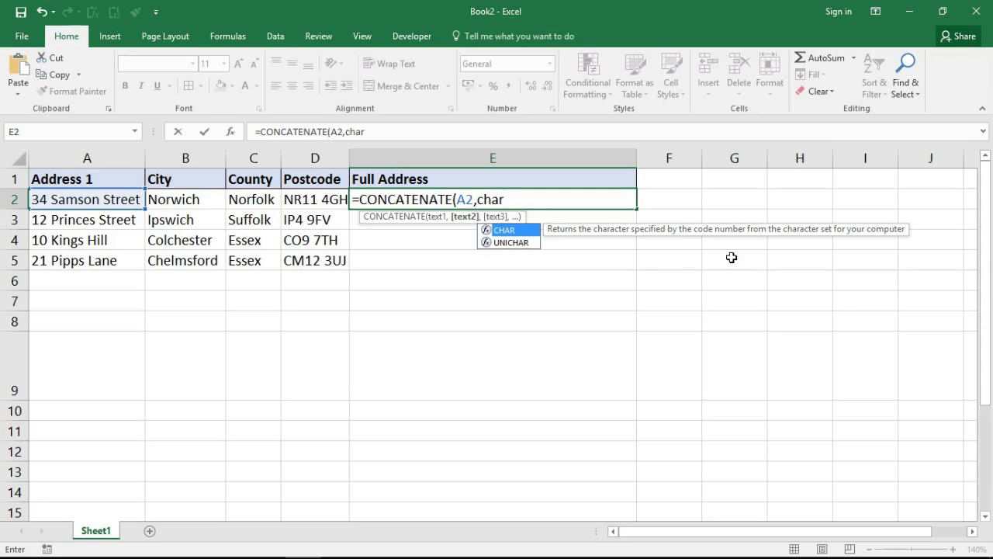
text(()
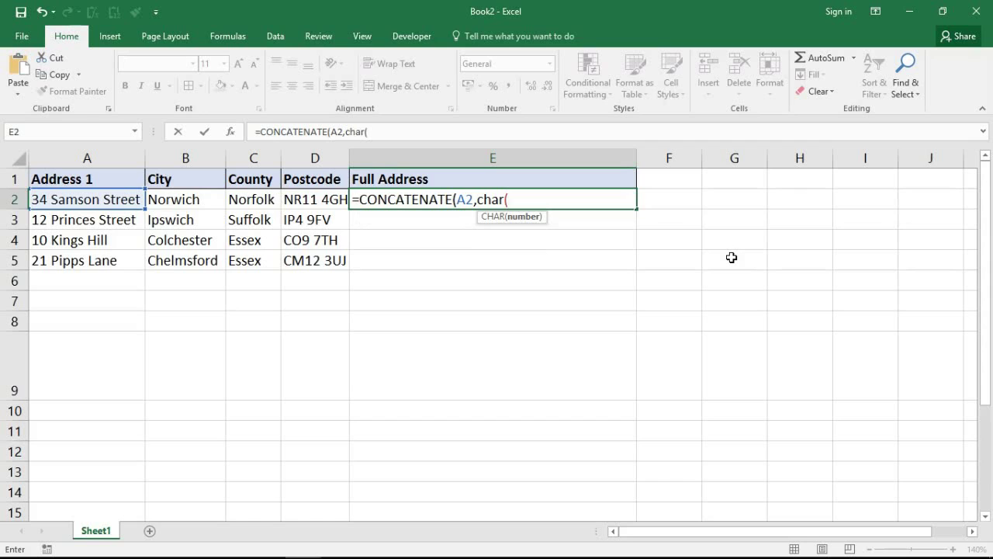
text(10))
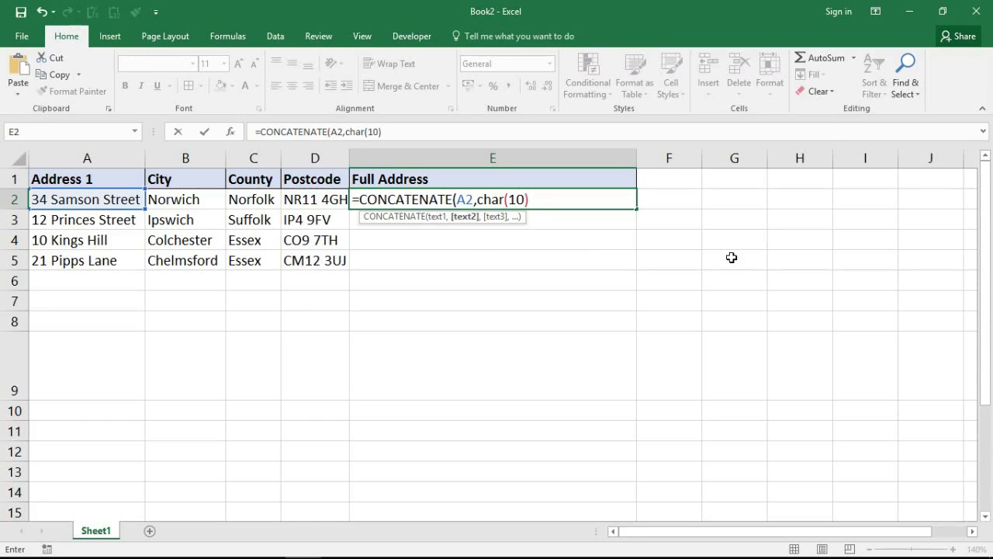
text(,)
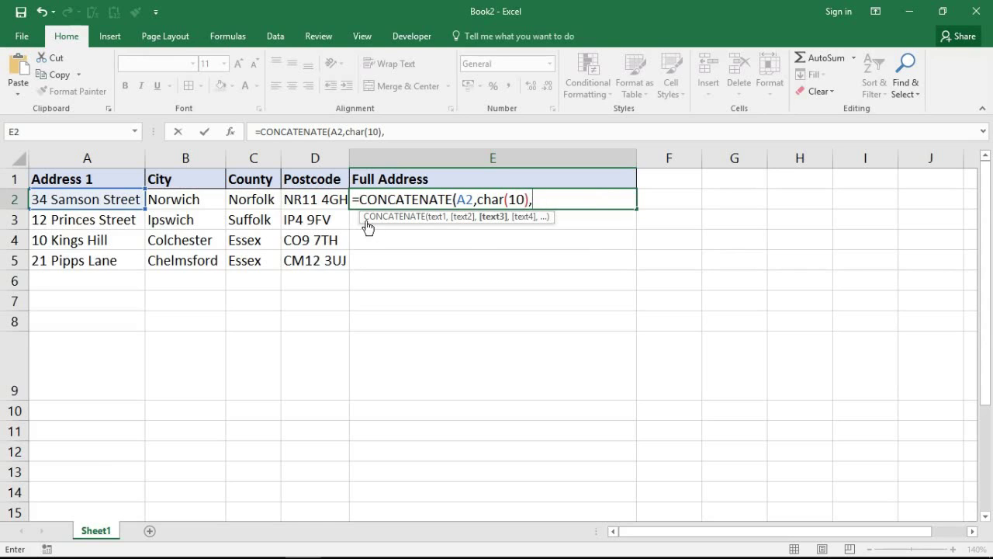
Complete the E2 formula with B2, C2 and D2, placing CHAR(10) between each of them, and enter it.
click(203, 201)
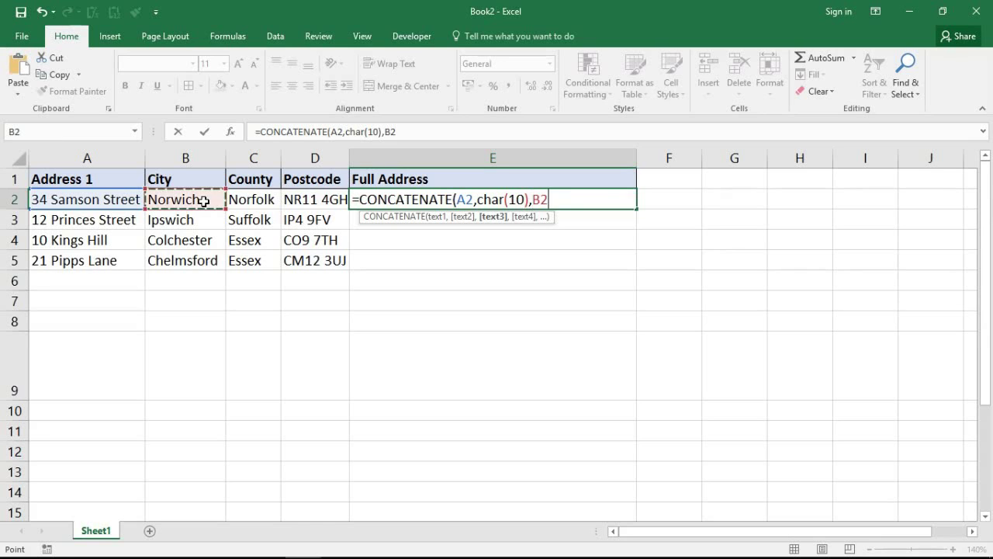
text(,)
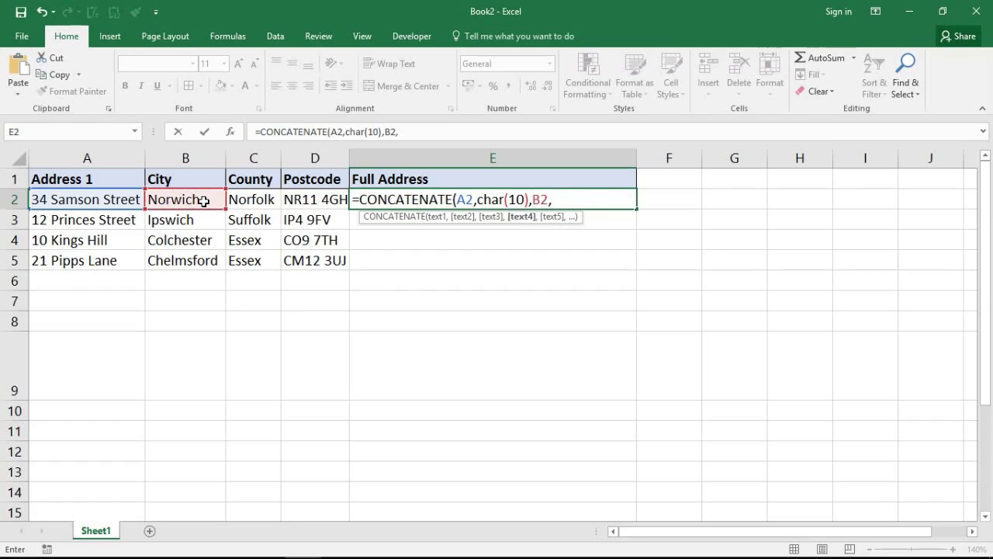
text(char()
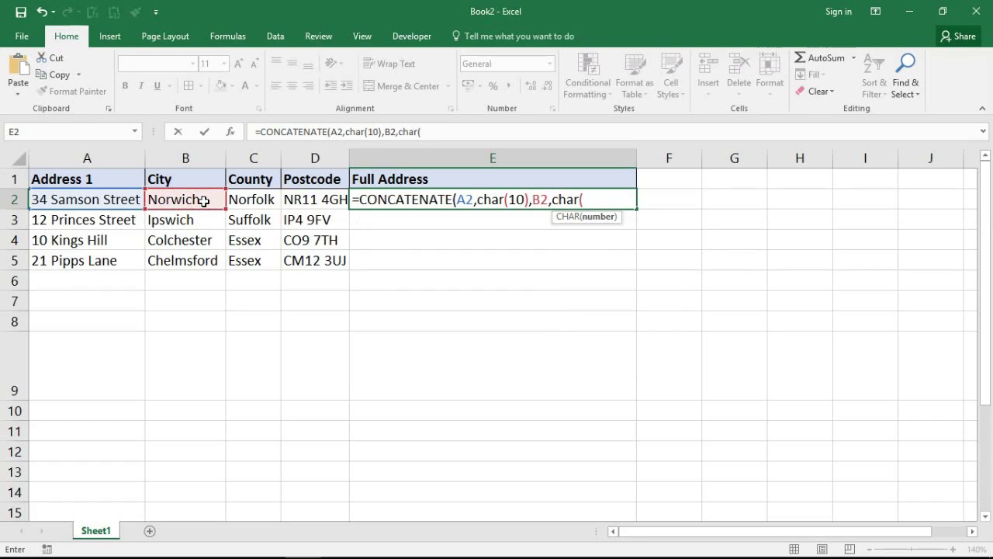
text(10),)
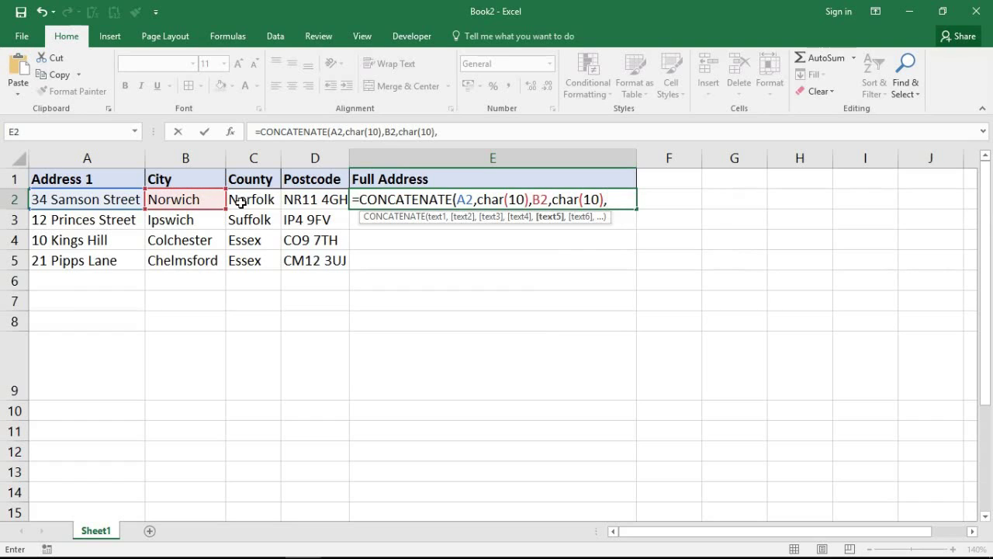
click(239, 201)
text(,char)
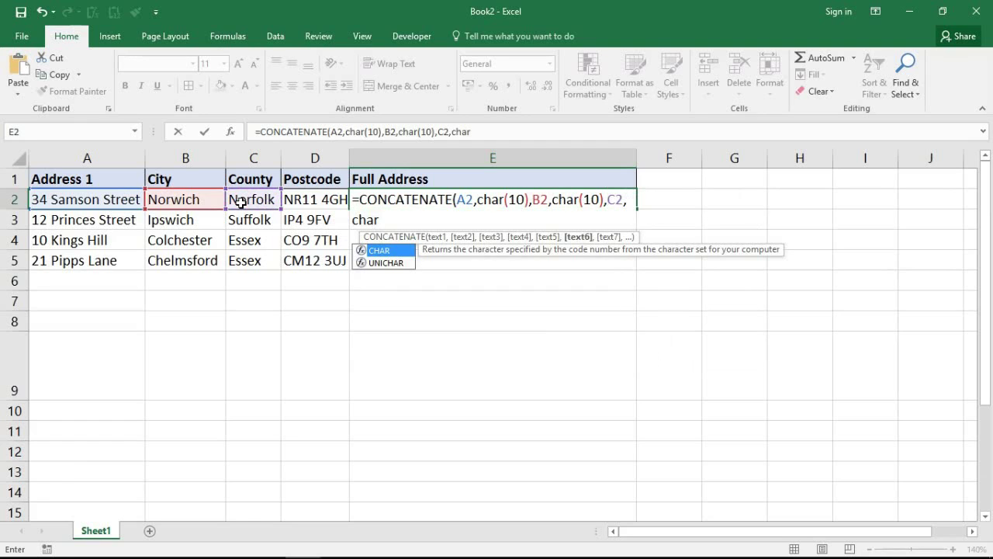
text((10)
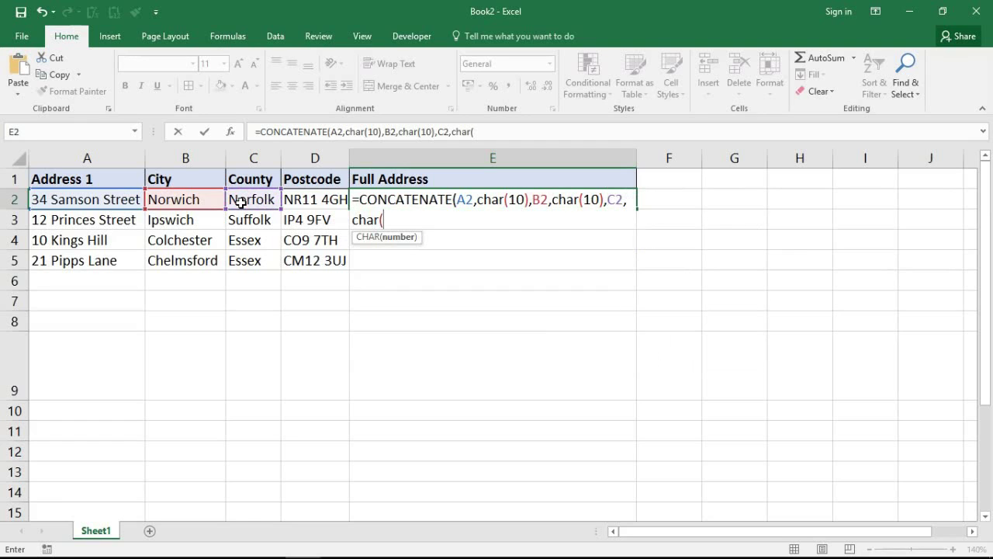
text(),)
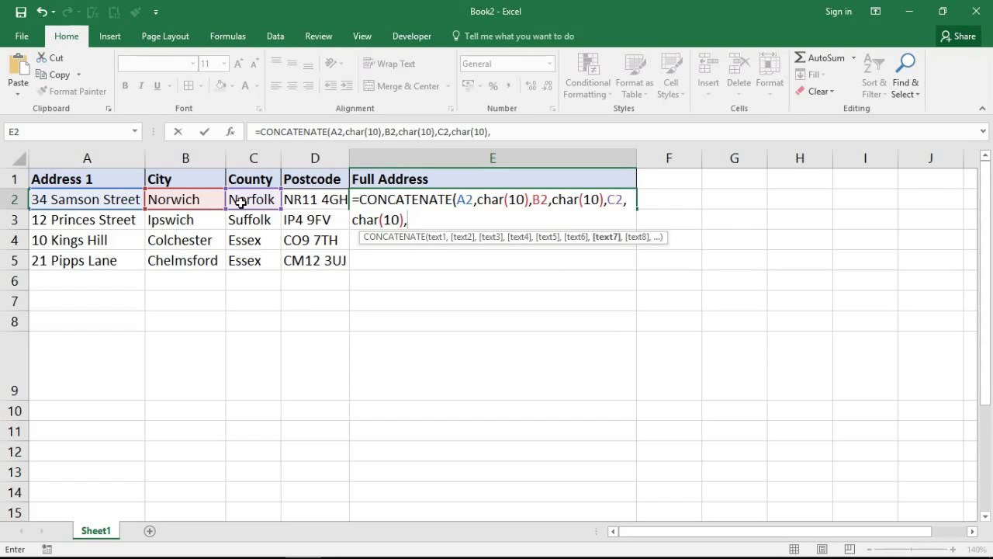
click(287, 203)
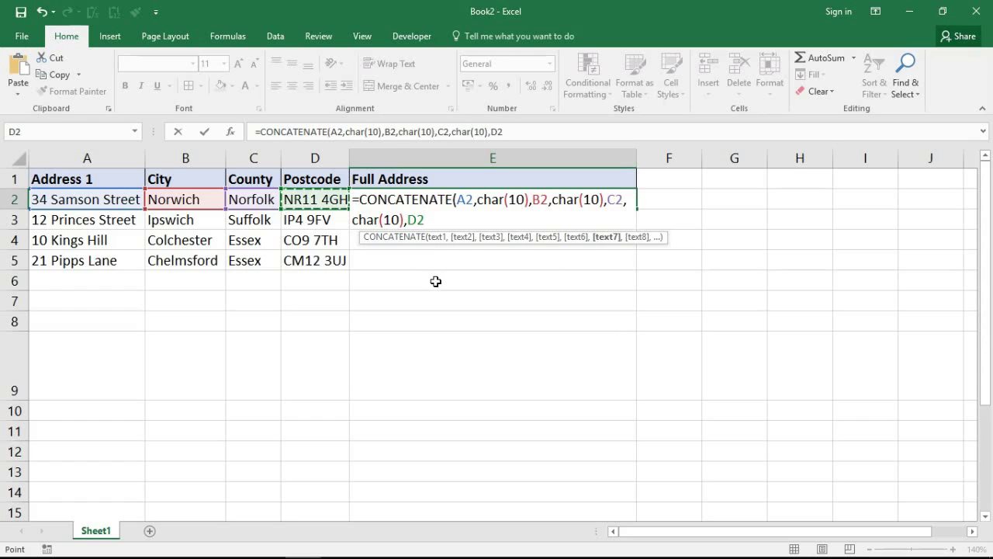
text())
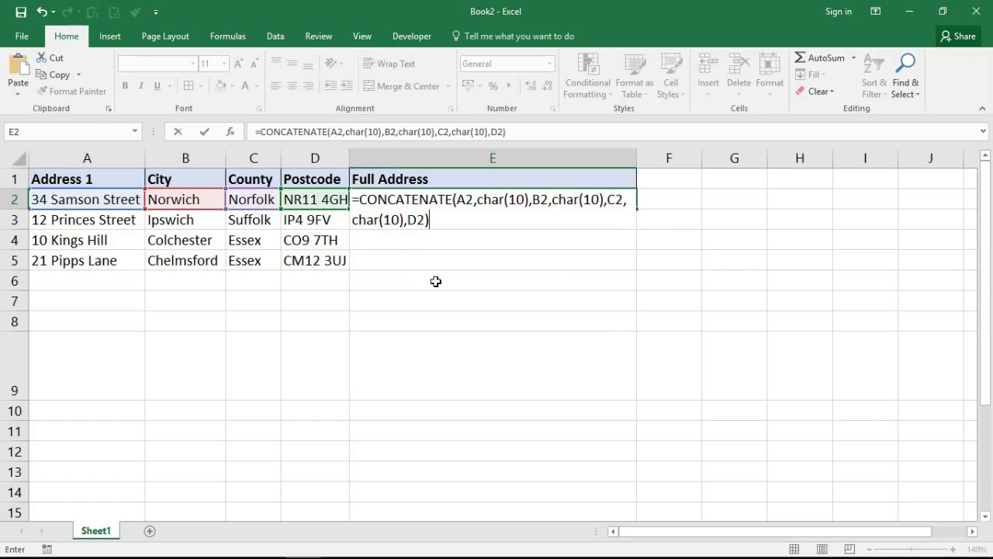
key(Return)
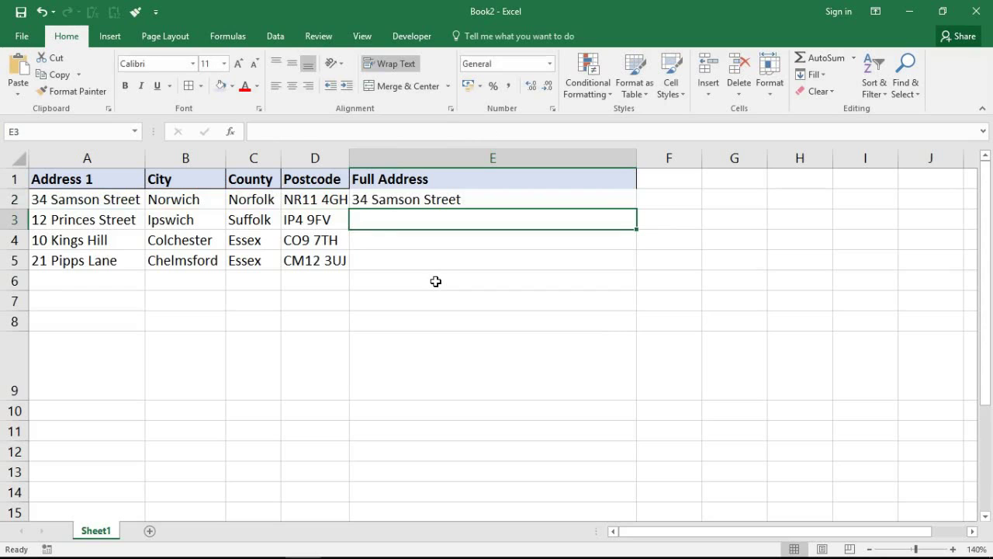
AutoFit the height of row 2 and fill the E2 formula down through E5.
drag(23, 209, 24, 208)
double_click(23, 208)
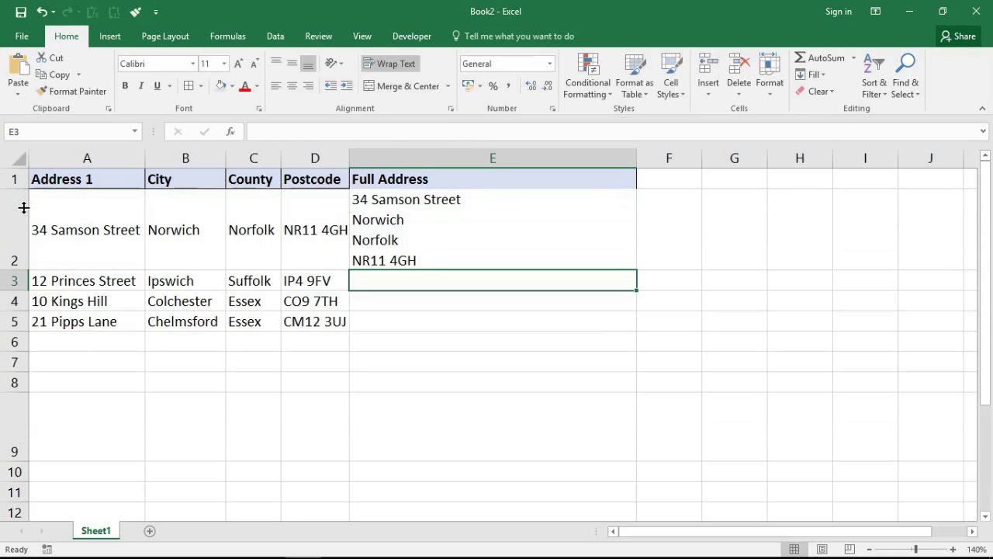
click(432, 257)
drag(635, 270, 633, 328)
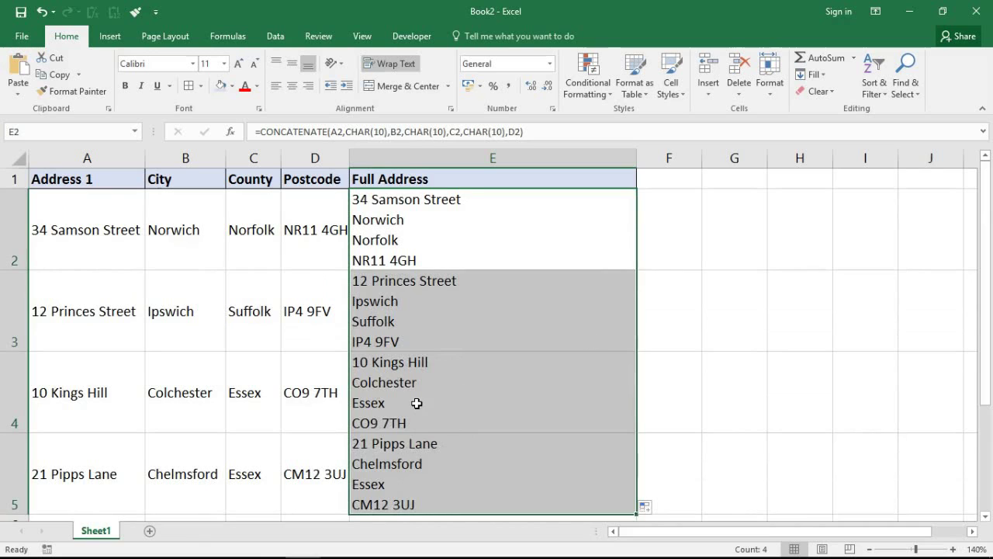
click(417, 402)
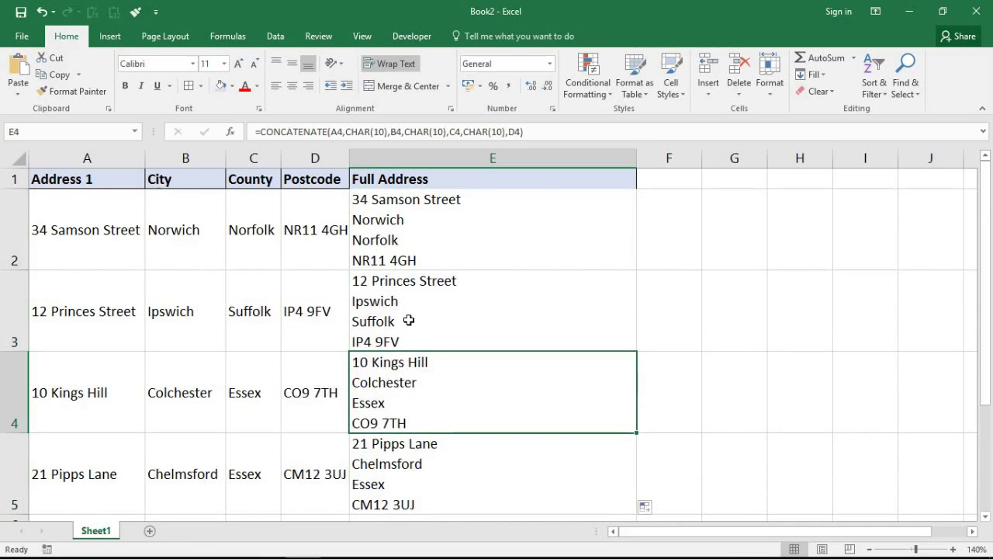
drag(104, 312, 295, 313)
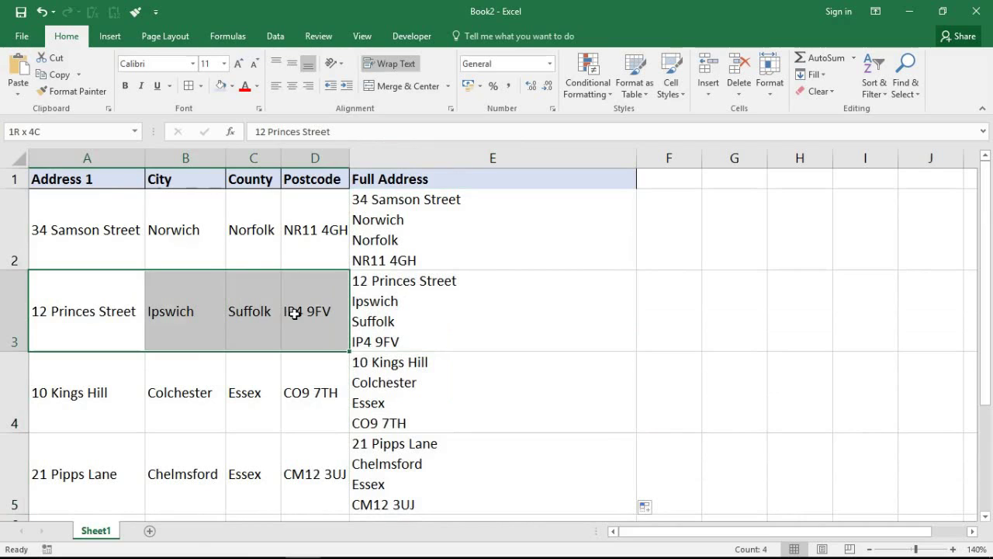
click(428, 318)
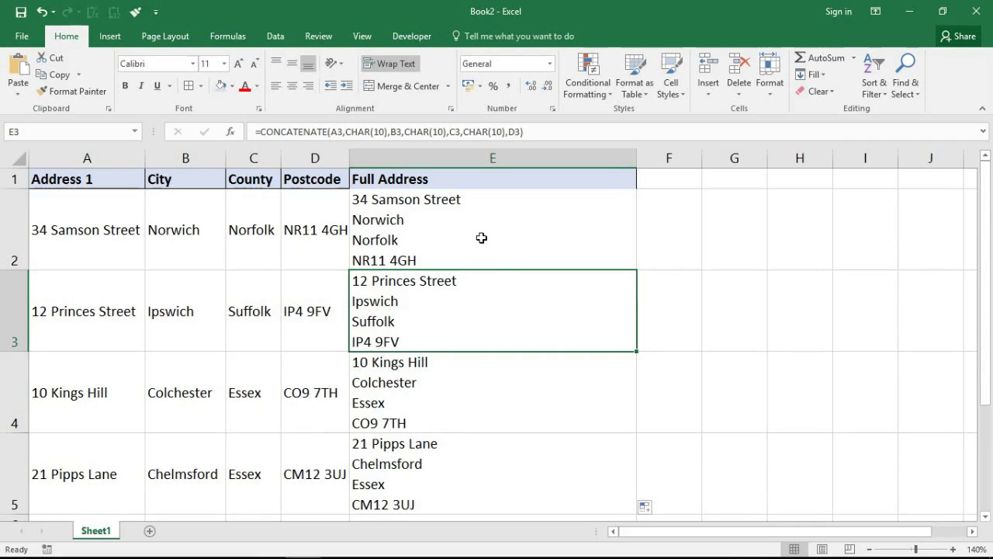
drag(481, 237, 481, 343)
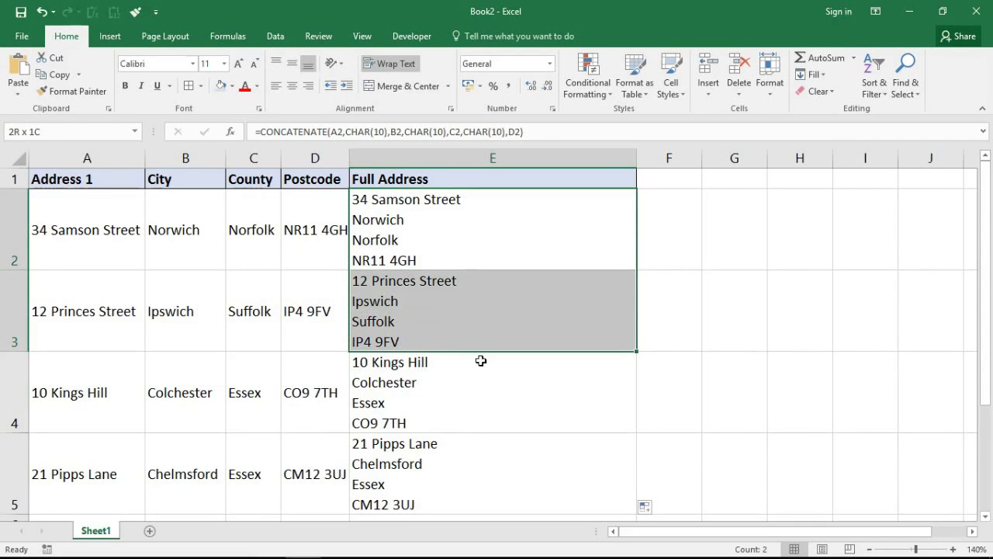
drag(481, 361, 464, 460)
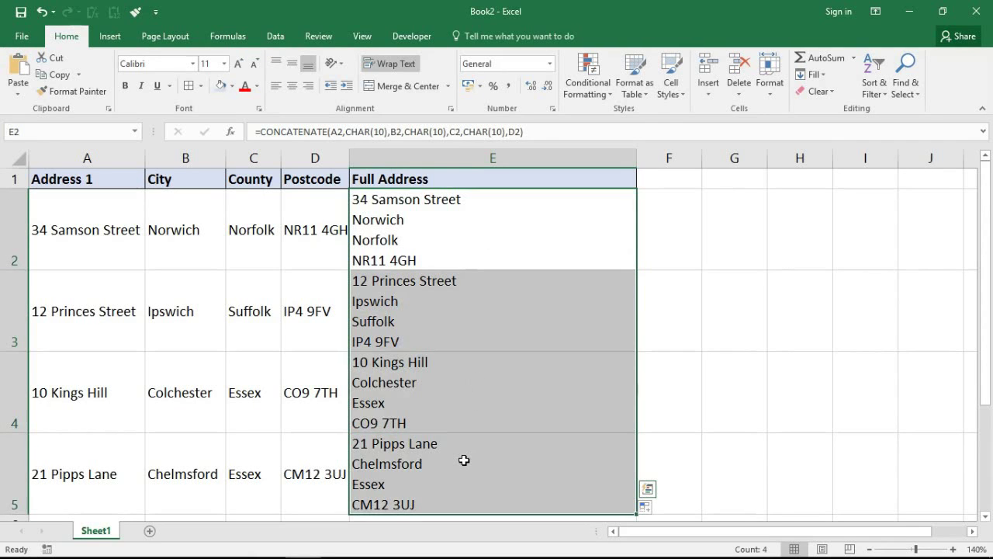
drag(476, 231, 465, 474)
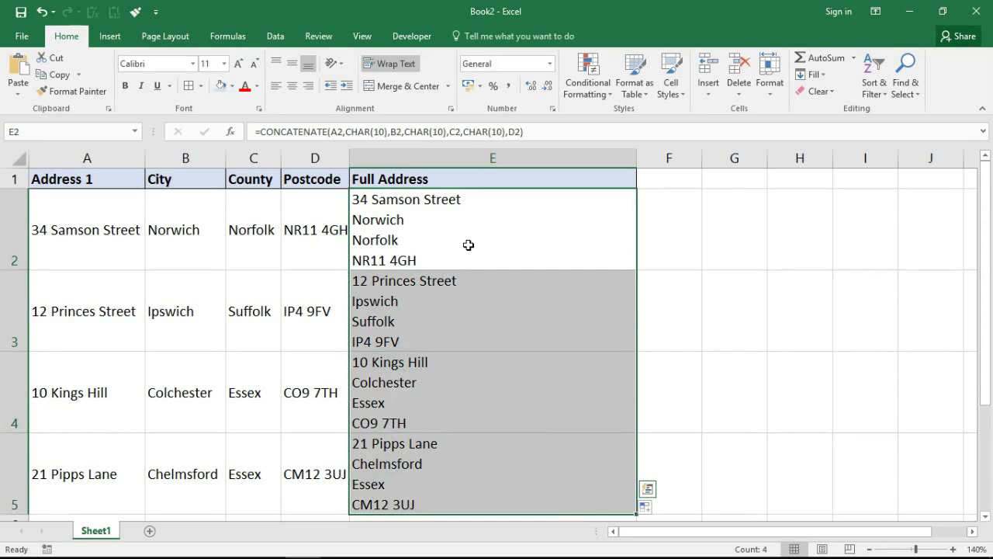
Turn off text wrapping for the Full Address cells E2:E5 and inspect the first CHAR(10) in the E2 formula without editing it.
click(382, 64)
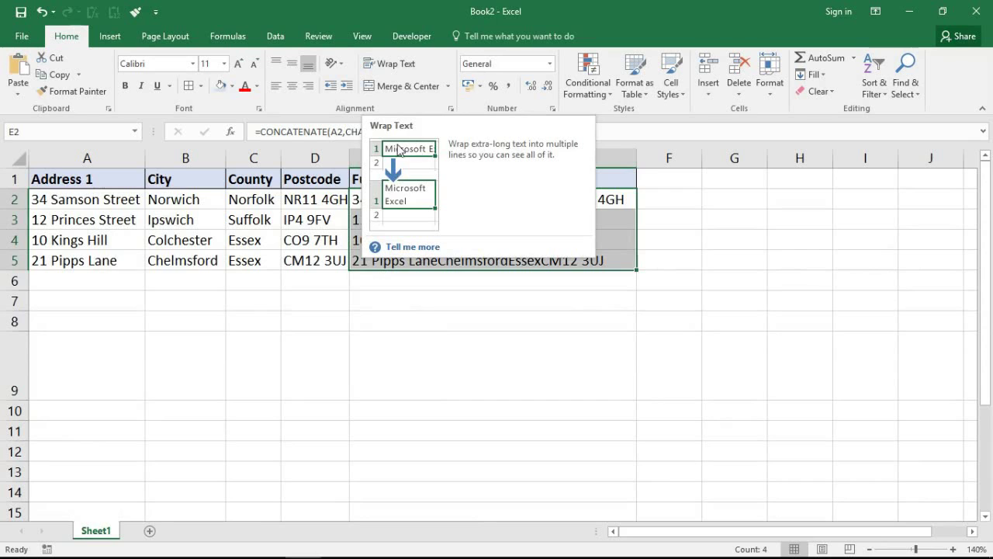
drag(346, 132, 390, 133)
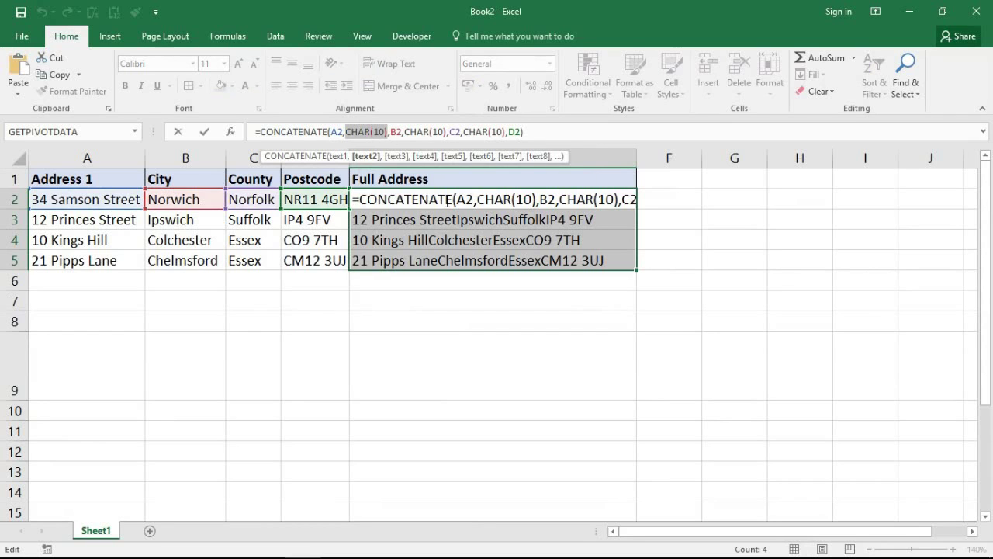
key(Escape)
click(512, 278)
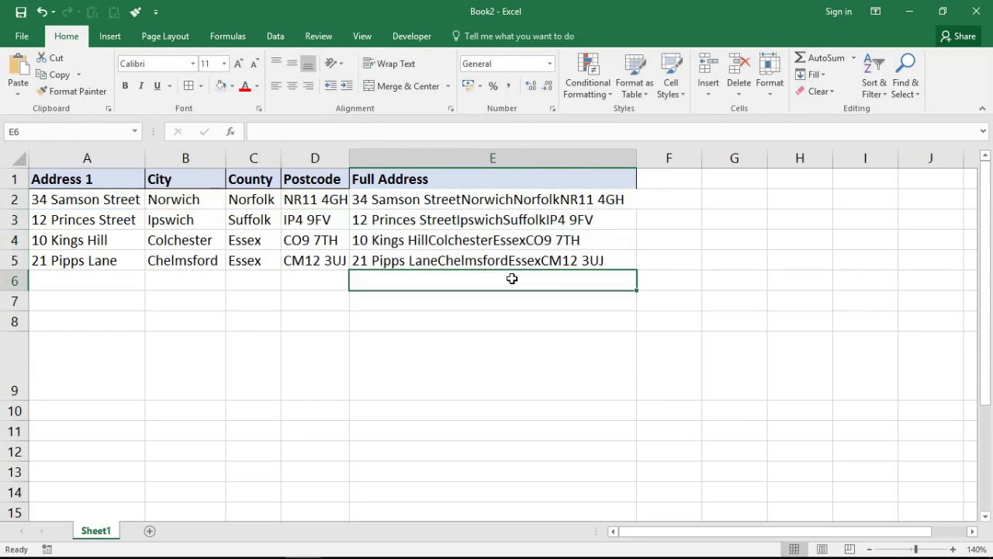
Turn text wrapping back on for the Full Address cells E2:E5, and select cell E3.
click(461, 207)
drag(461, 210, 453, 261)
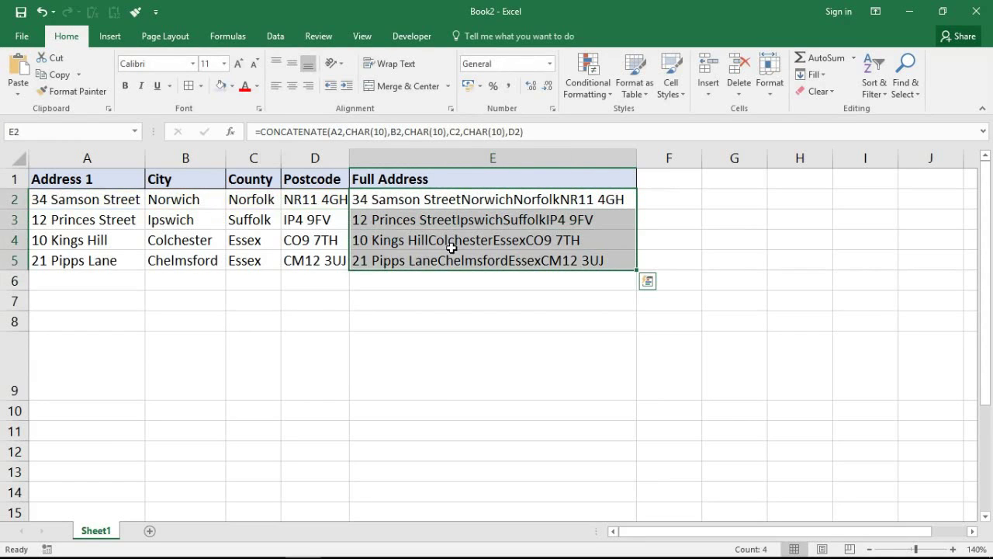
click(395, 65)
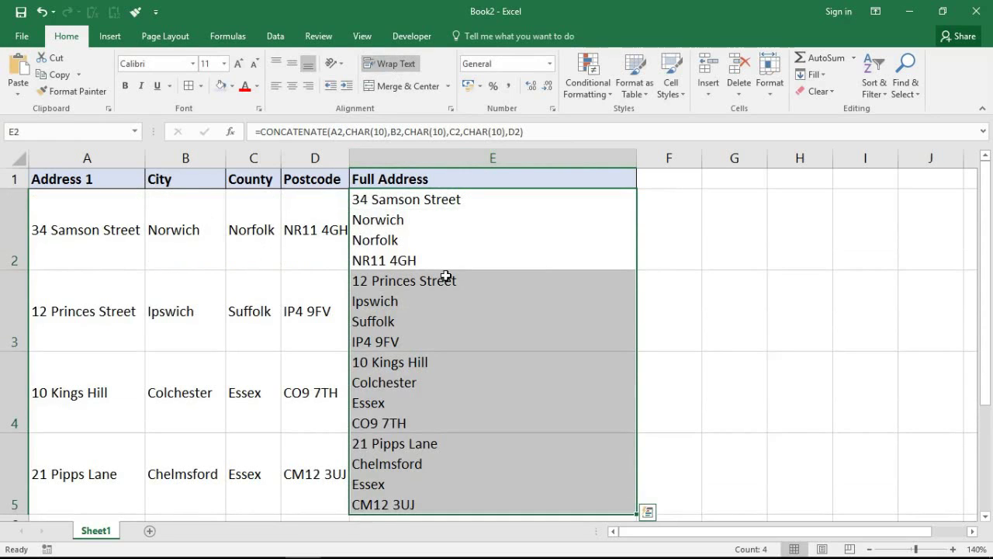
click(499, 339)
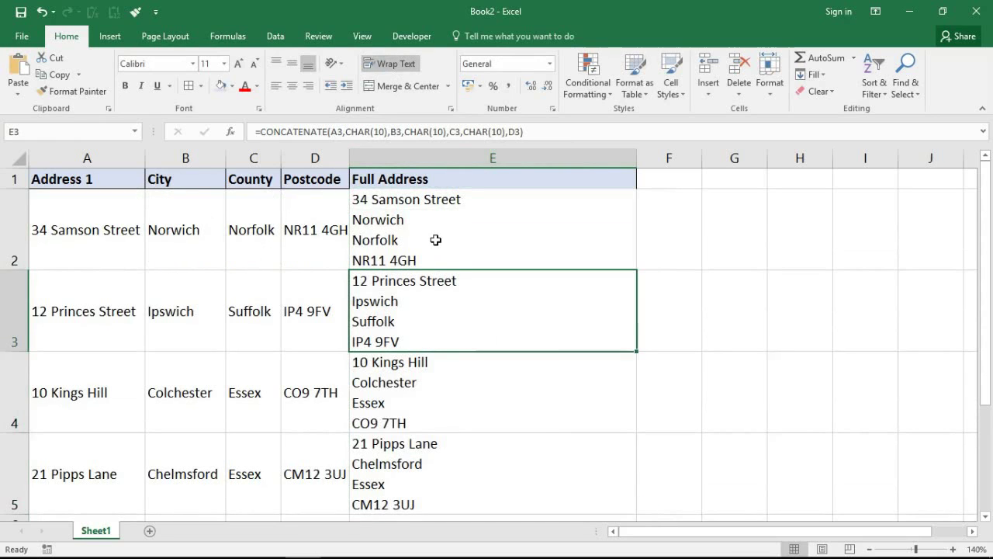